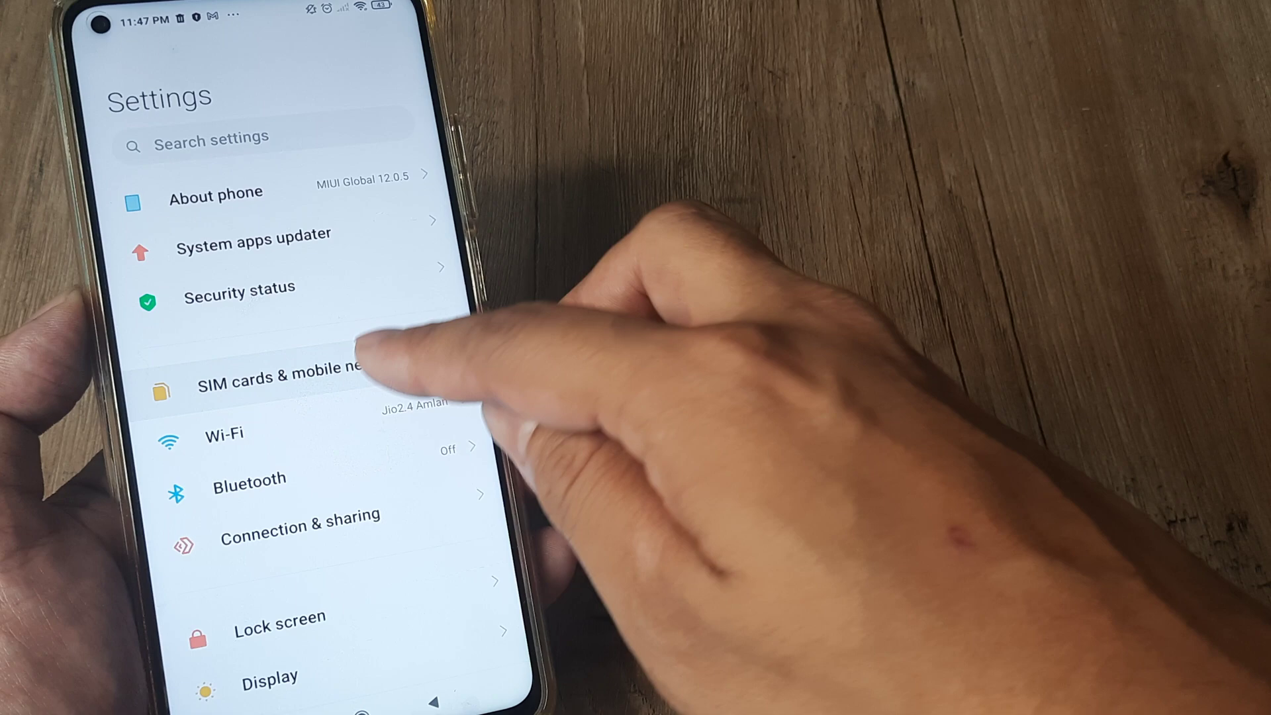
Open the settings page for the Jio 4G SIM in slot 2 from SIM cards & mobile networks.
{"action": "left_click", "coordinate": [297, 372]}
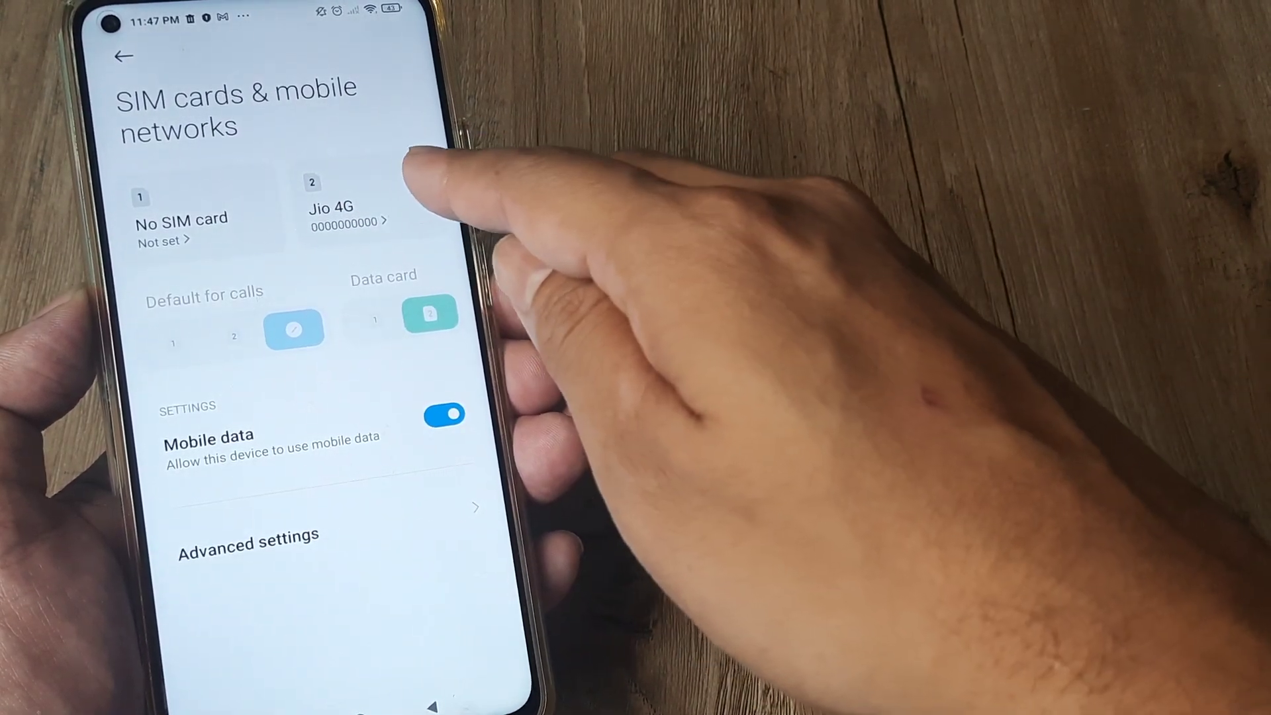
{"action": "left_click", "coordinate": [348, 209]}
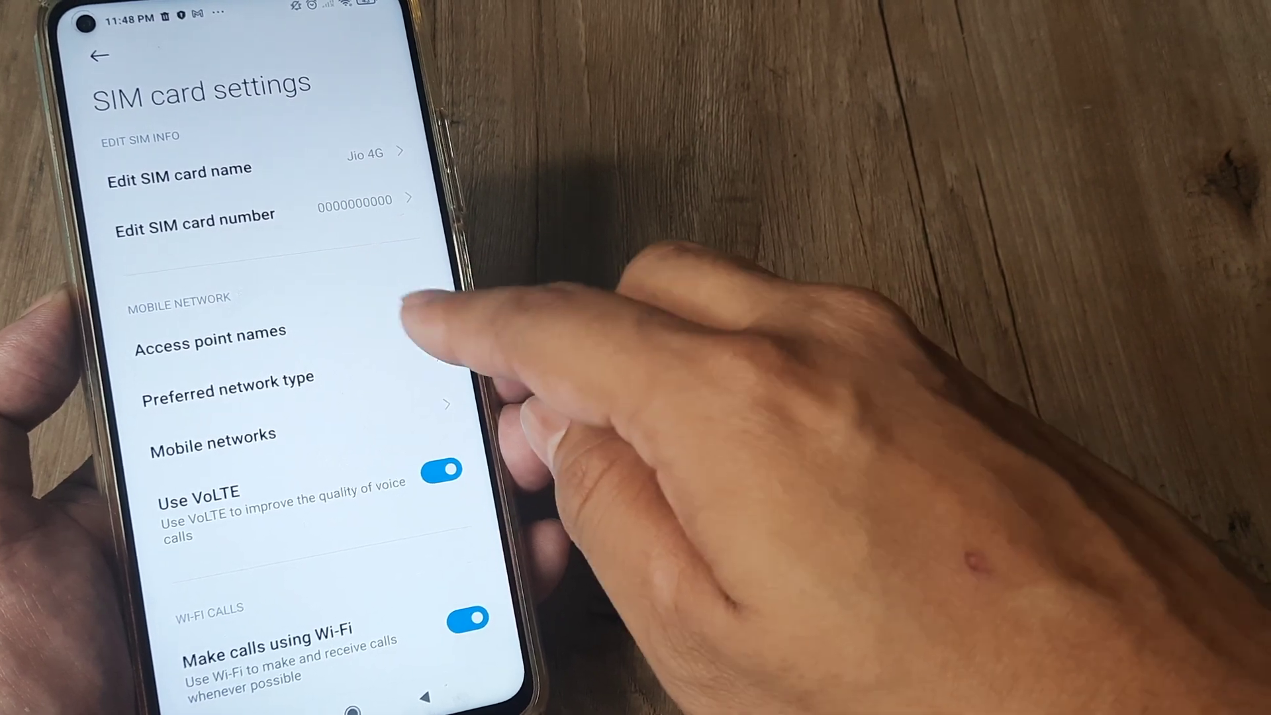
Change the Jio 4G preferred network type from Prefer LTE to Prefer 5G and verify it.
{"action": "left_click", "coordinate": [298, 387]}
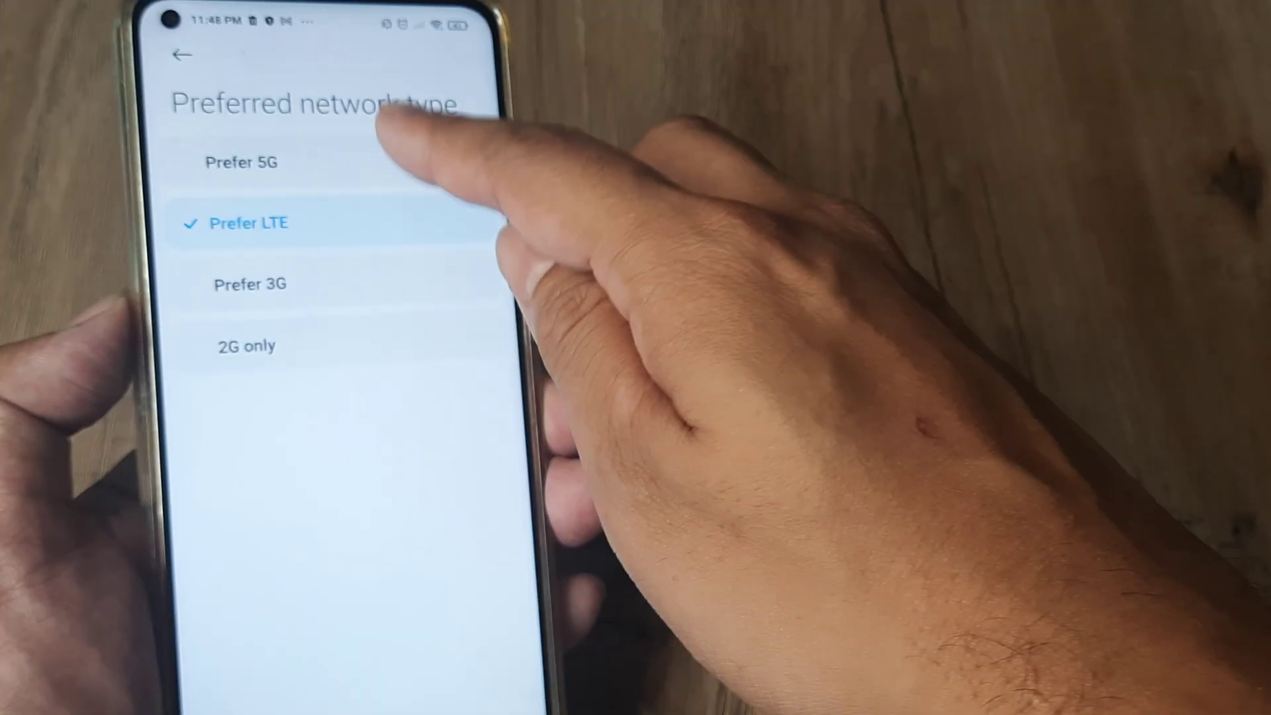
{"action": "left_click", "coordinate": [108, 64]}
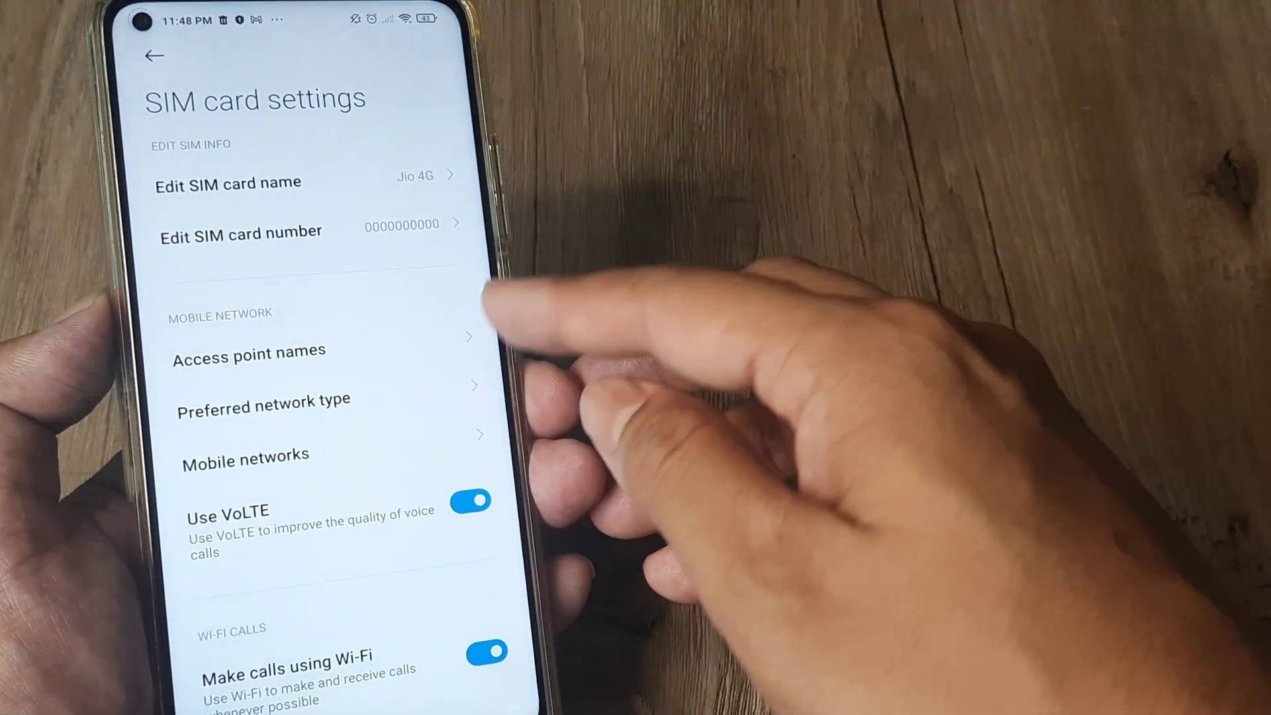
{"action": "left_click", "coordinate": [270, 402]}
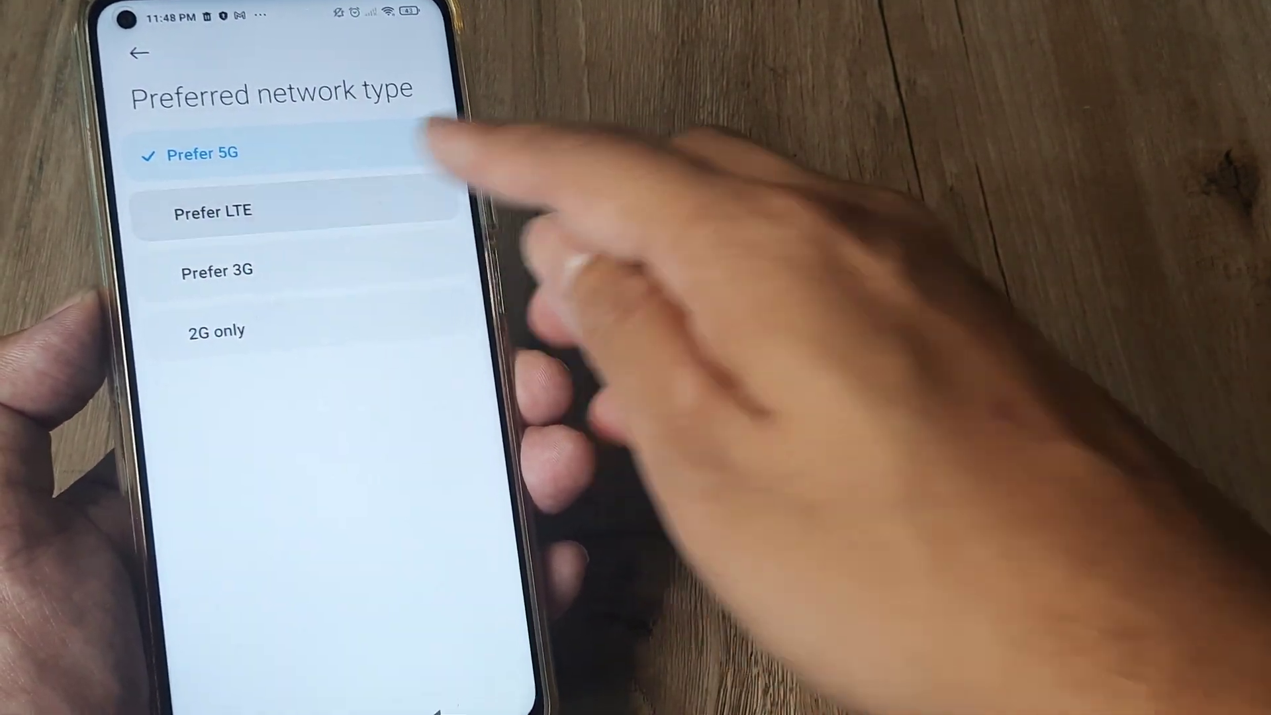
{"action": "left_click", "coordinate": [127, 56]}
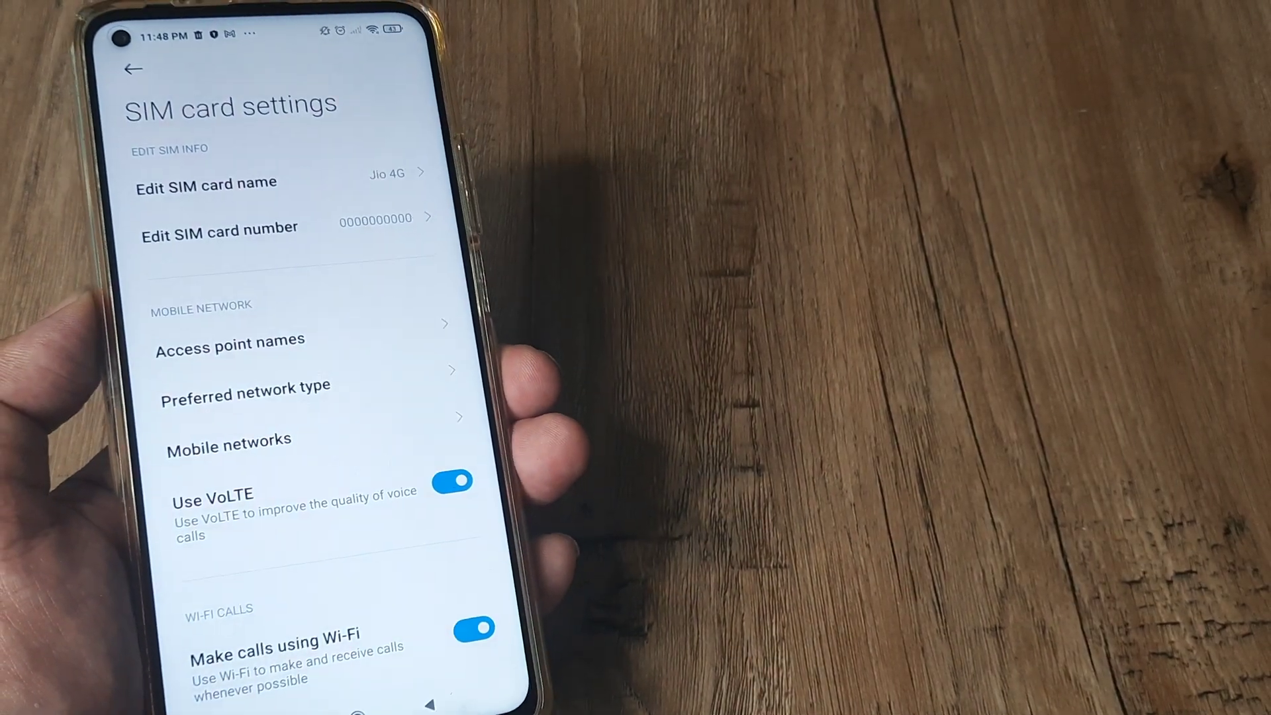